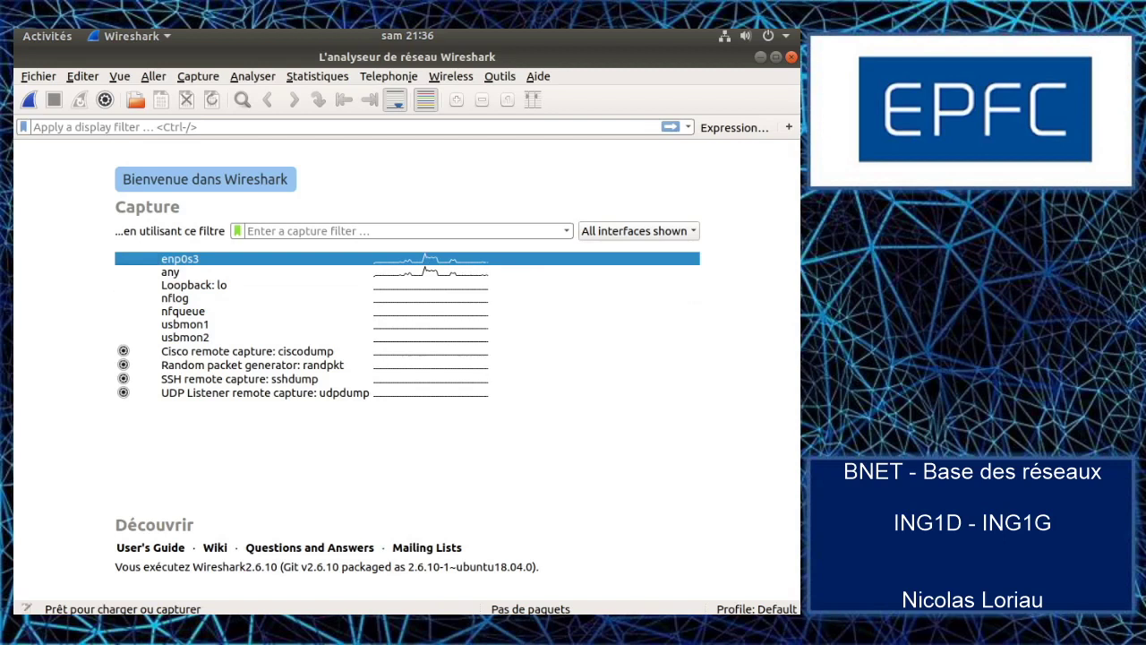
- Start a packet capture on the enp0s3 interface
{"action": "left_click", "coordinate": [566, 477]}
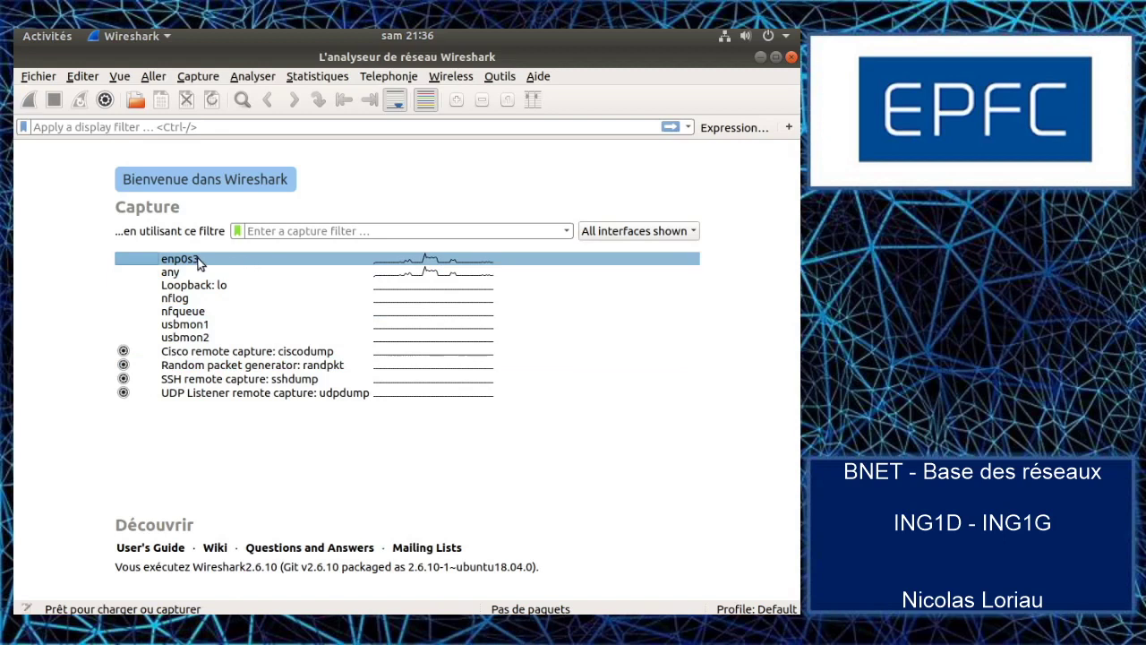
{"action": "mouse_move", "coordinate": [198, 261]}
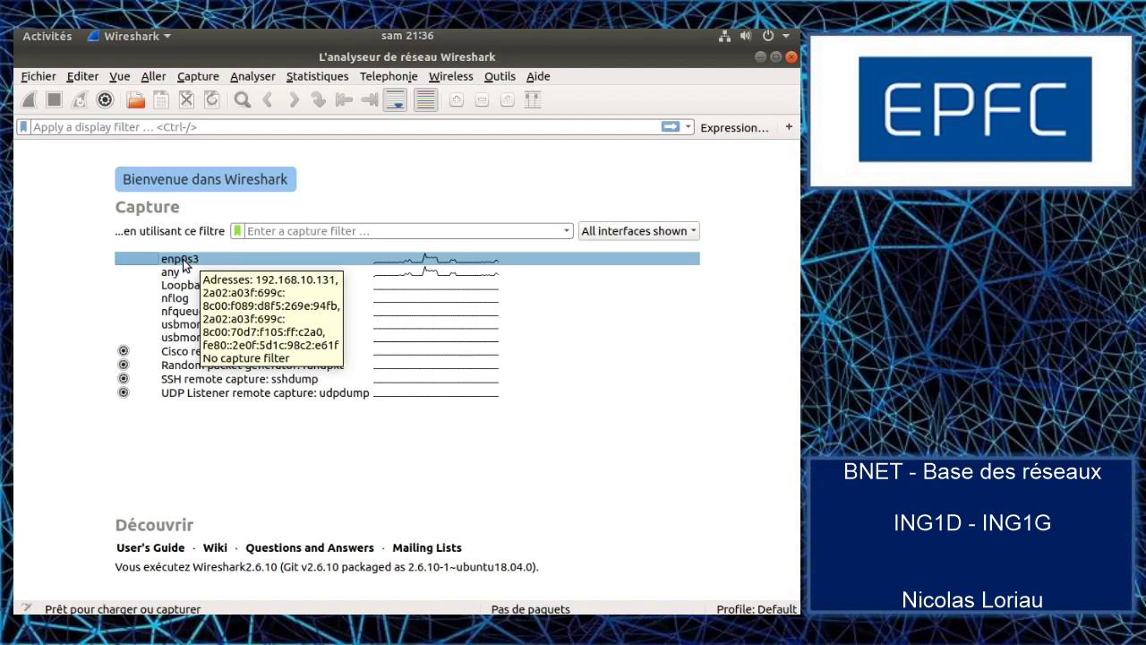
{"action": "left_click", "coordinate": [183, 263]}
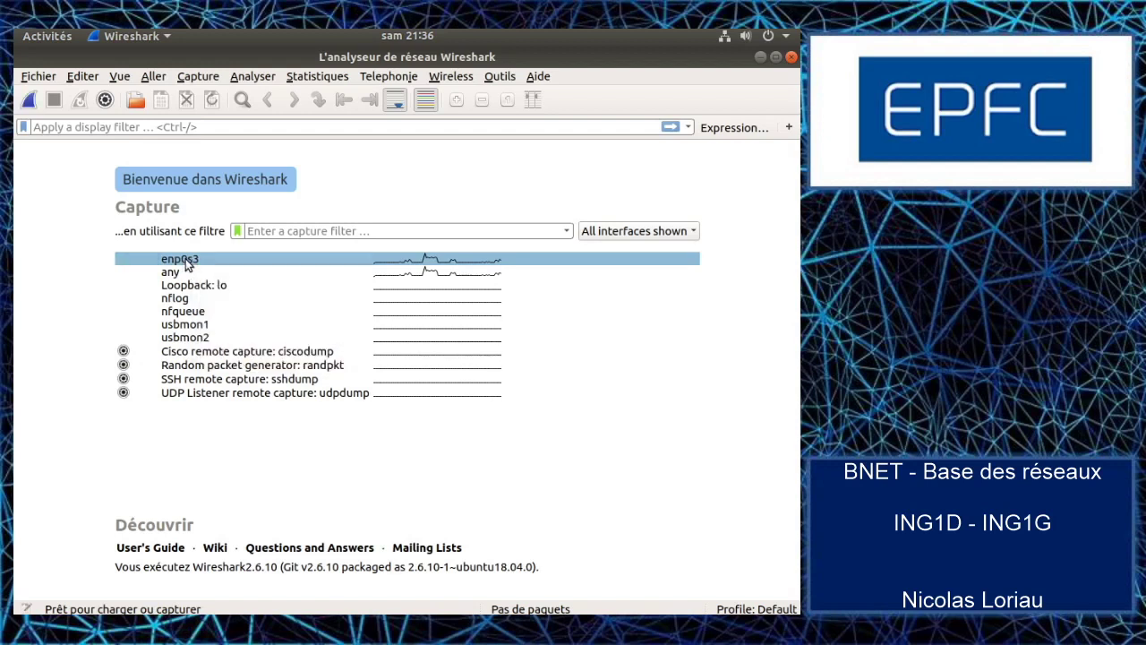
{"action": "double_click", "coordinate": [184, 264]}
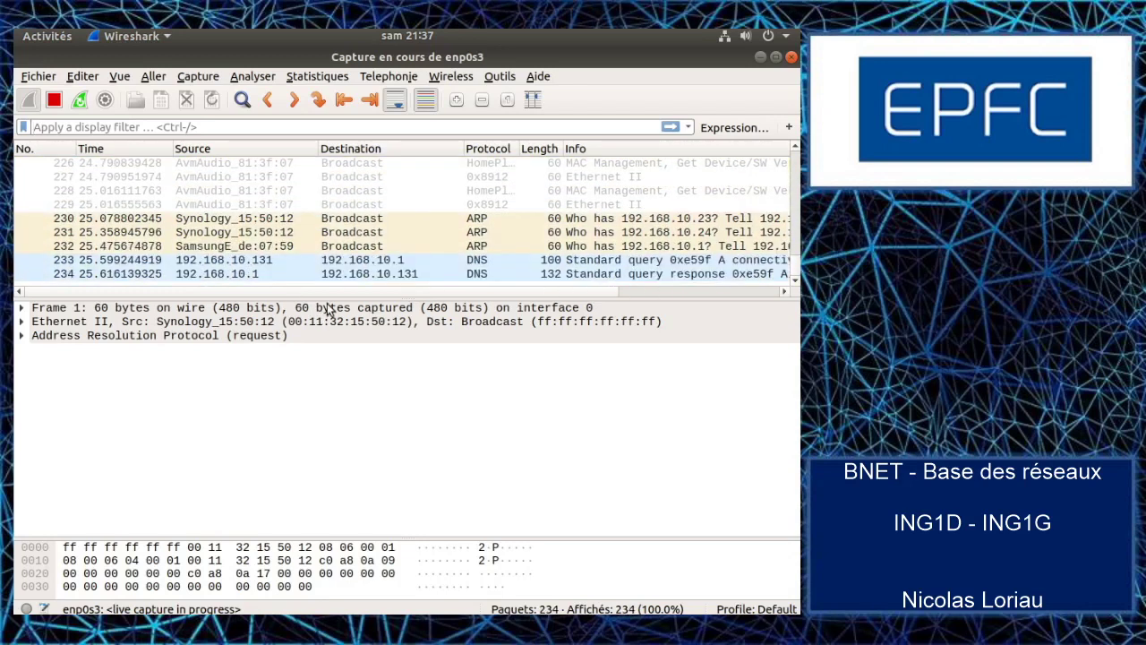
- Enlarge the packet list and expand frame 1's Address Resolution Protocol and Ethernet II details, including the destination and source addresses
{"action": "left_click_drag", "start_coordinate": [327, 299], "coordinate": [324, 325]}
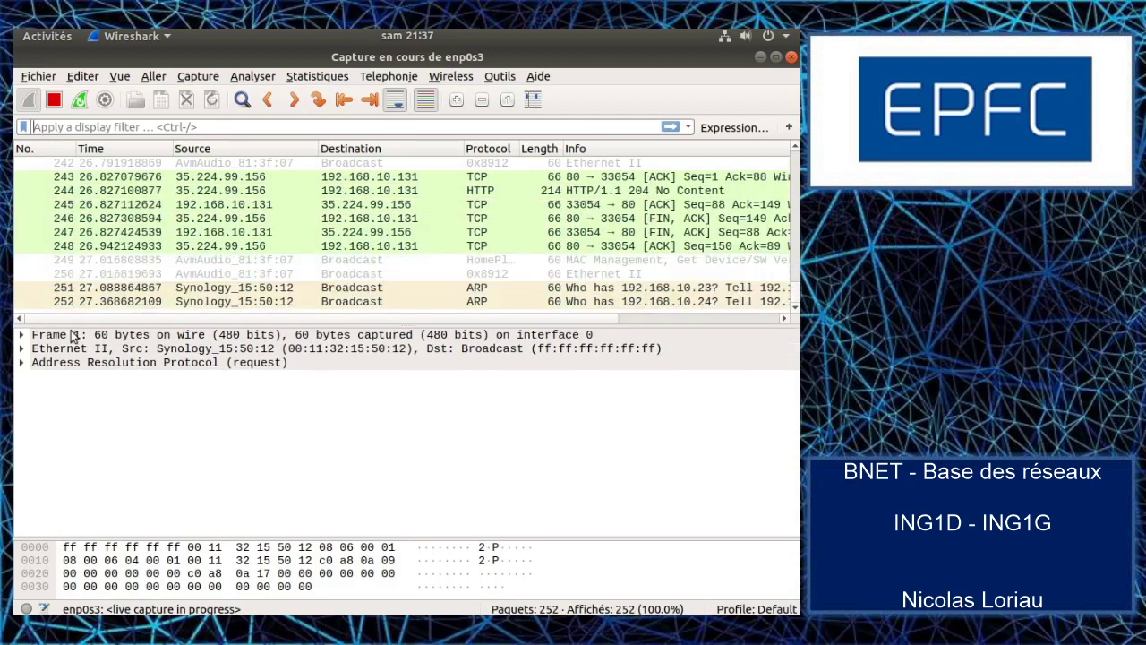
{"action": "left_click", "coordinate": [22, 363]}
{"action": "left_click", "coordinate": [22, 349]}
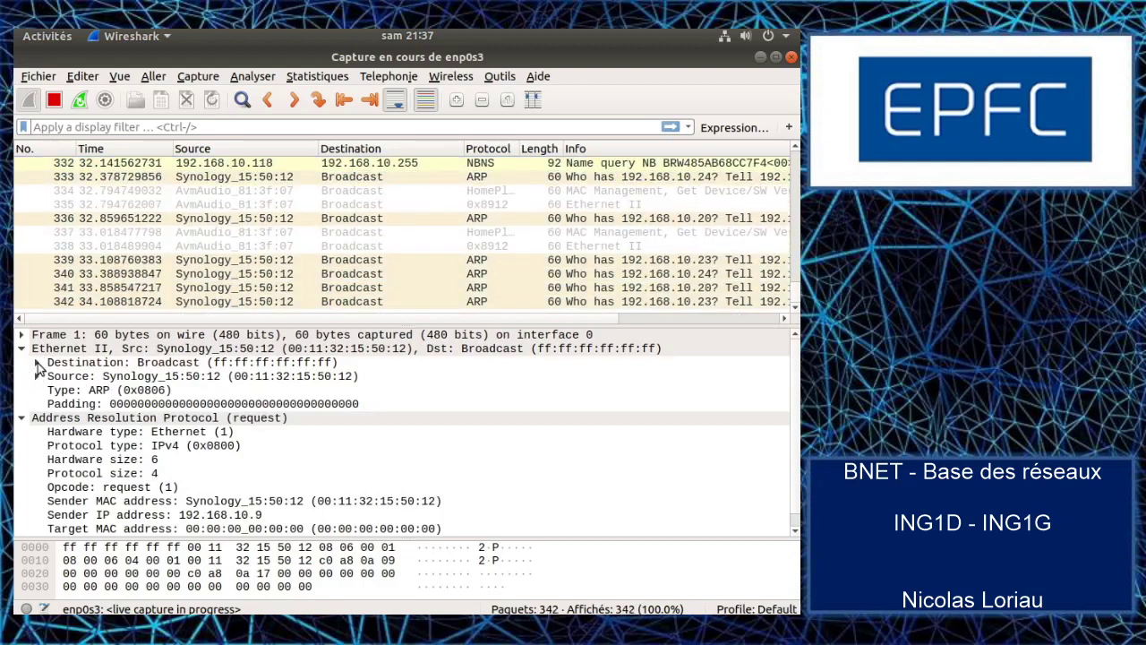
{"action": "left_click", "coordinate": [36, 377]}
{"action": "left_click", "coordinate": [37, 362]}
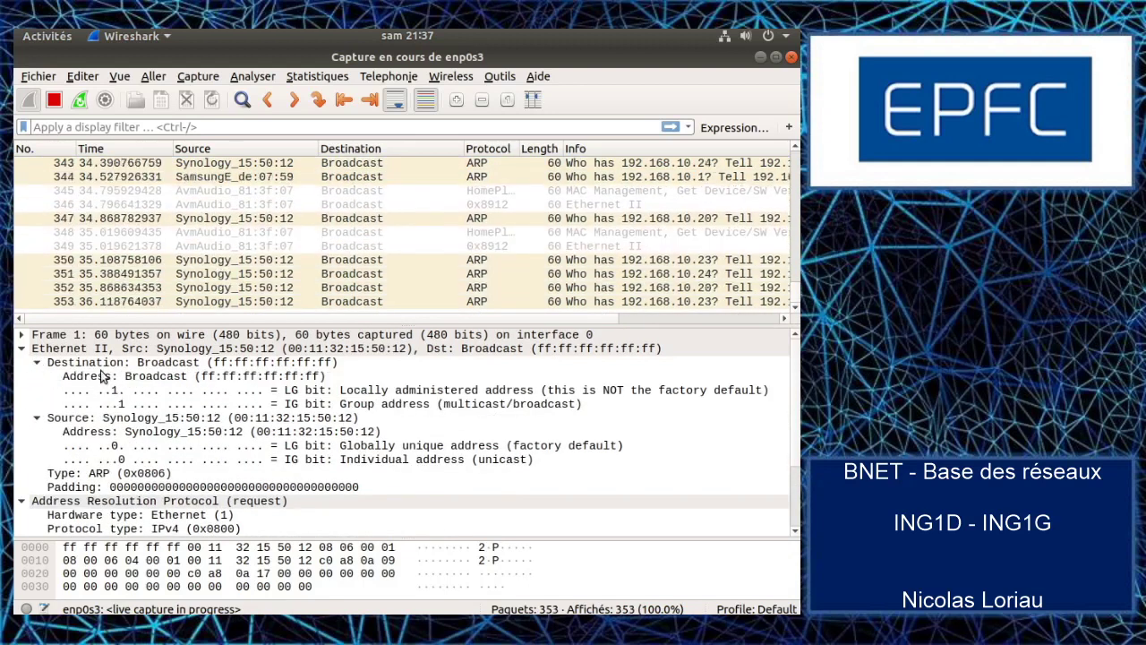
- Collapse frame 1's Ethernet II details and highlight the source MAC address bytes in the hex dump
{"action": "left_click", "coordinate": [22, 348]}
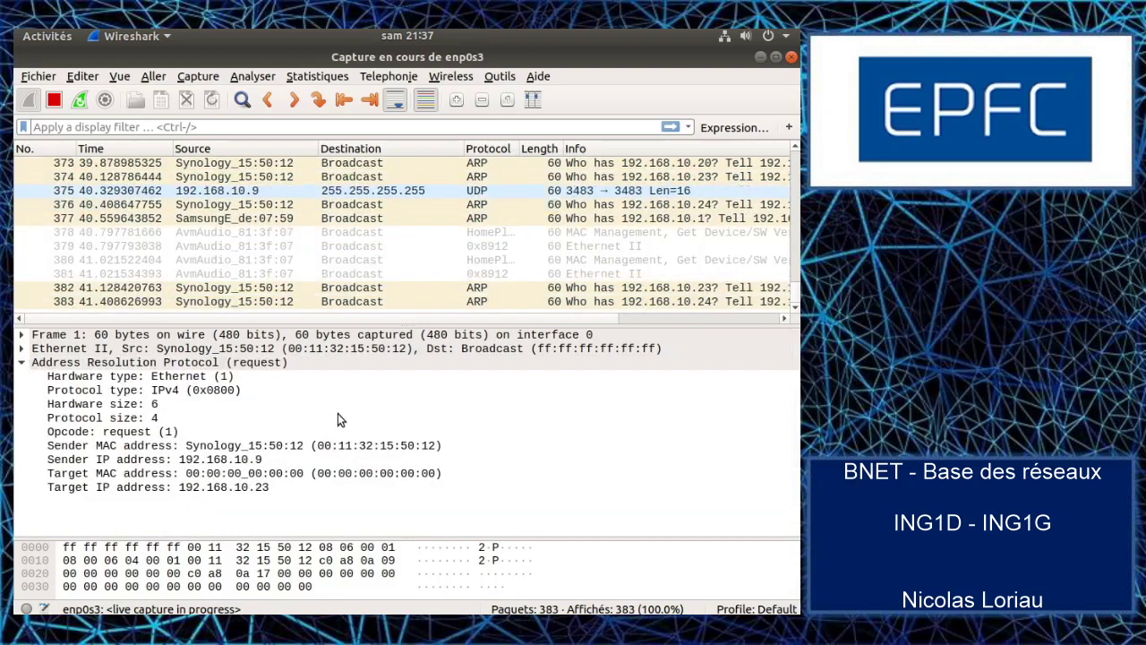
{"action": "left_click", "coordinate": [289, 548]}
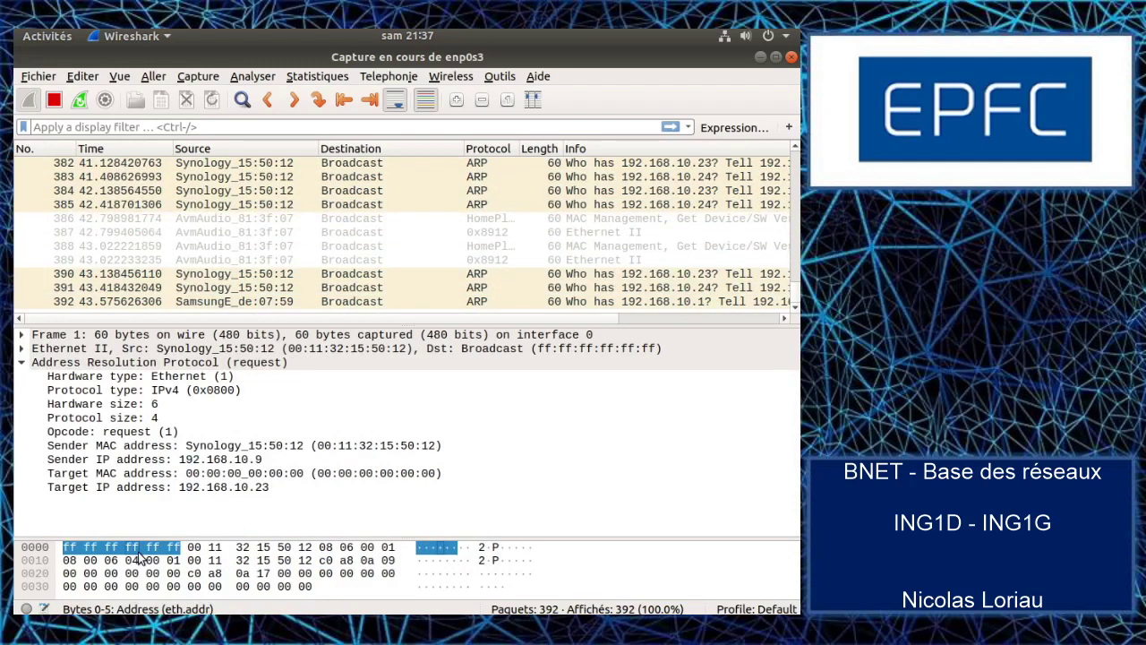
{"action": "left_click", "coordinate": [255, 562]}
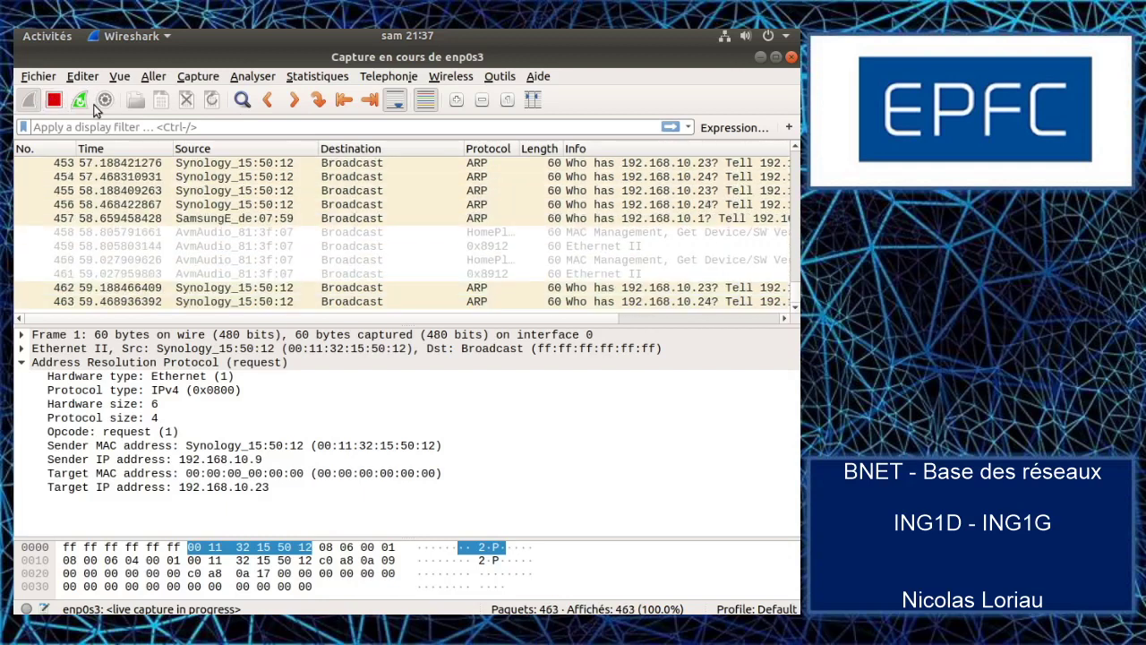
- Stop the running capture and view the list of capture interfaces and their options, closing it without changes
{"action": "left_click", "coordinate": [54, 100]}
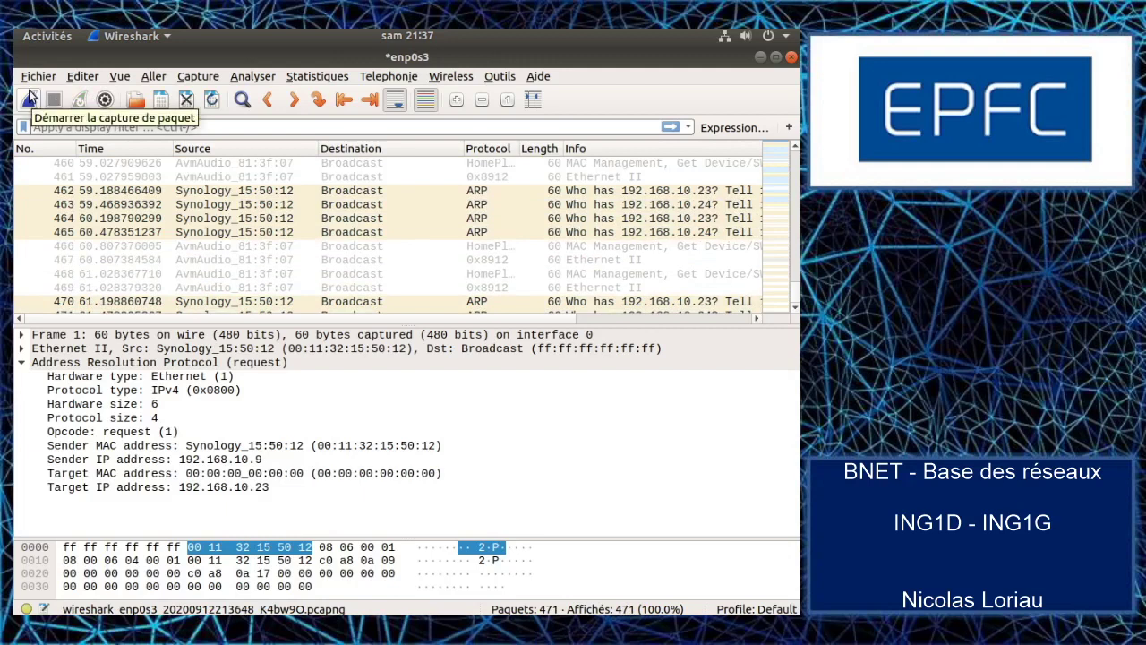
{"action": "left_click", "coordinate": [104, 101]}
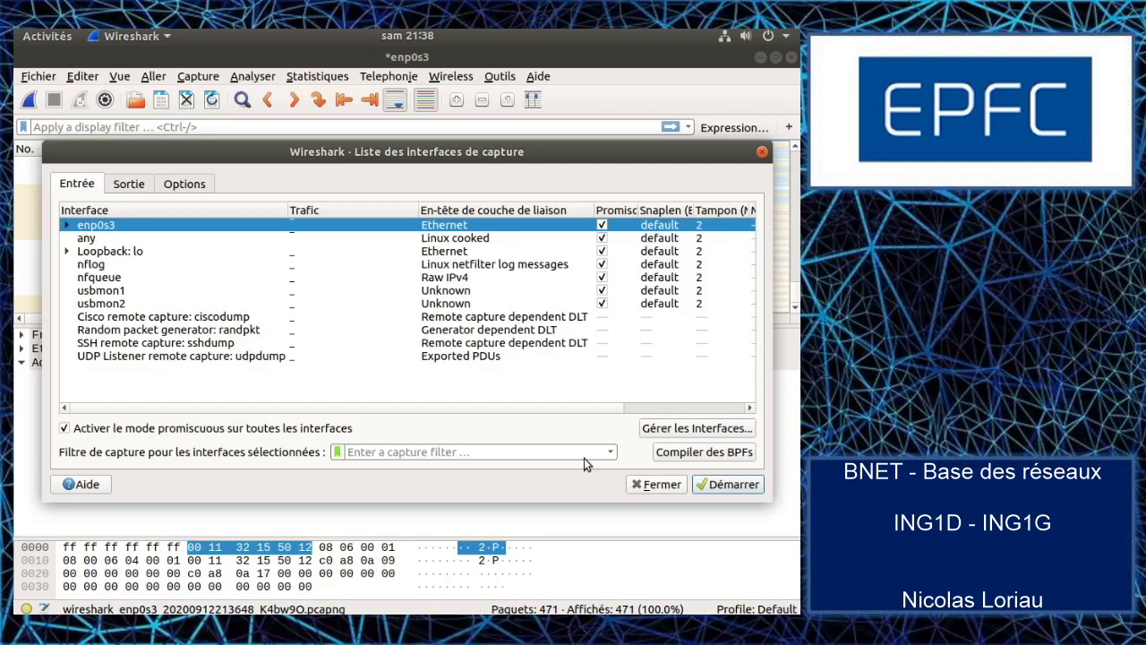
{"action": "left_click", "coordinate": [658, 485]}
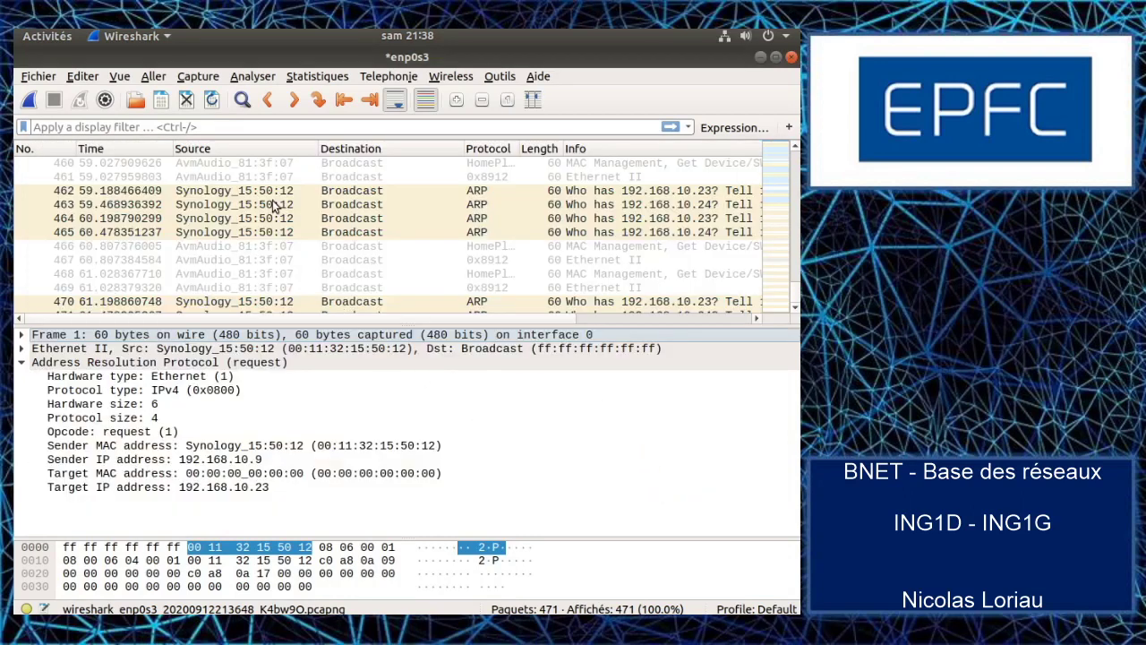
- Step through the first captured packets, ending on packet 2
{"action": "left_click", "coordinate": [294, 103]}
{"action": "left_click", "coordinate": [273, 103]}
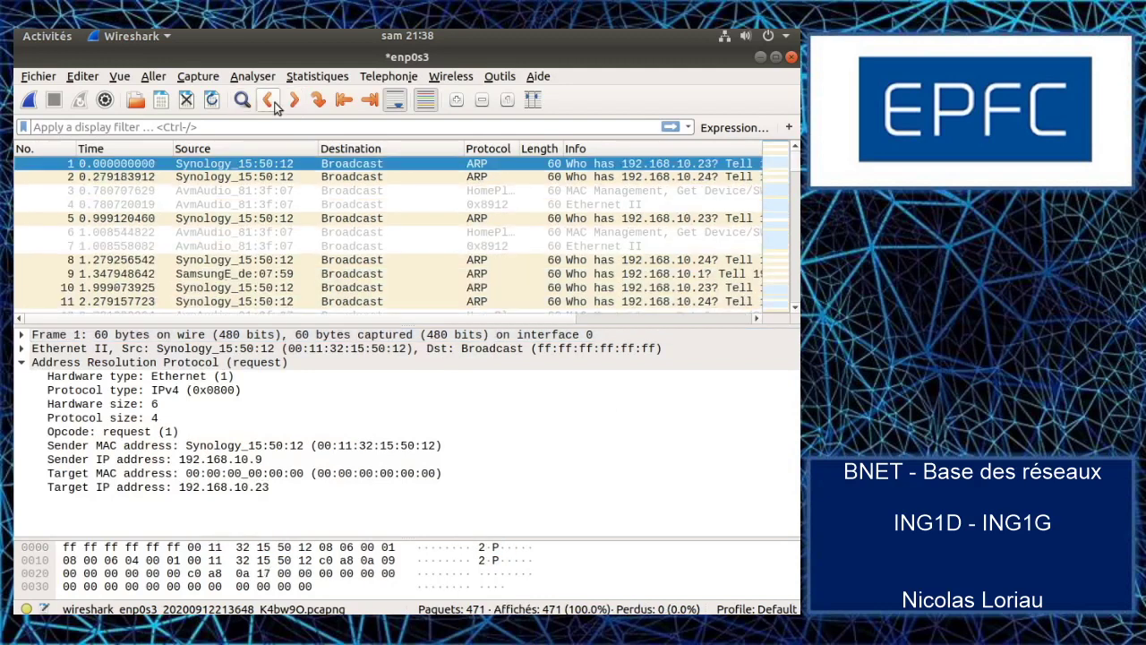
{"action": "left_click", "coordinate": [295, 101]}
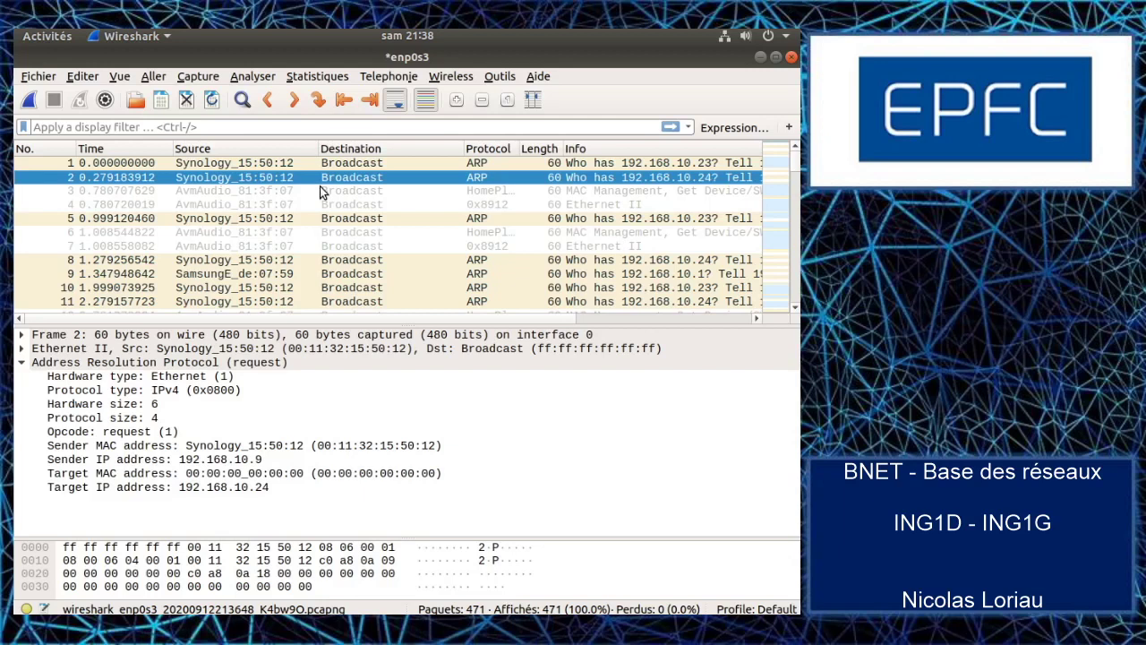
- Enter icmp as the display filter using the suggested protocol name
{"action": "left_click", "coordinate": [126, 127]}
{"action": "type", "text": "icmp"}
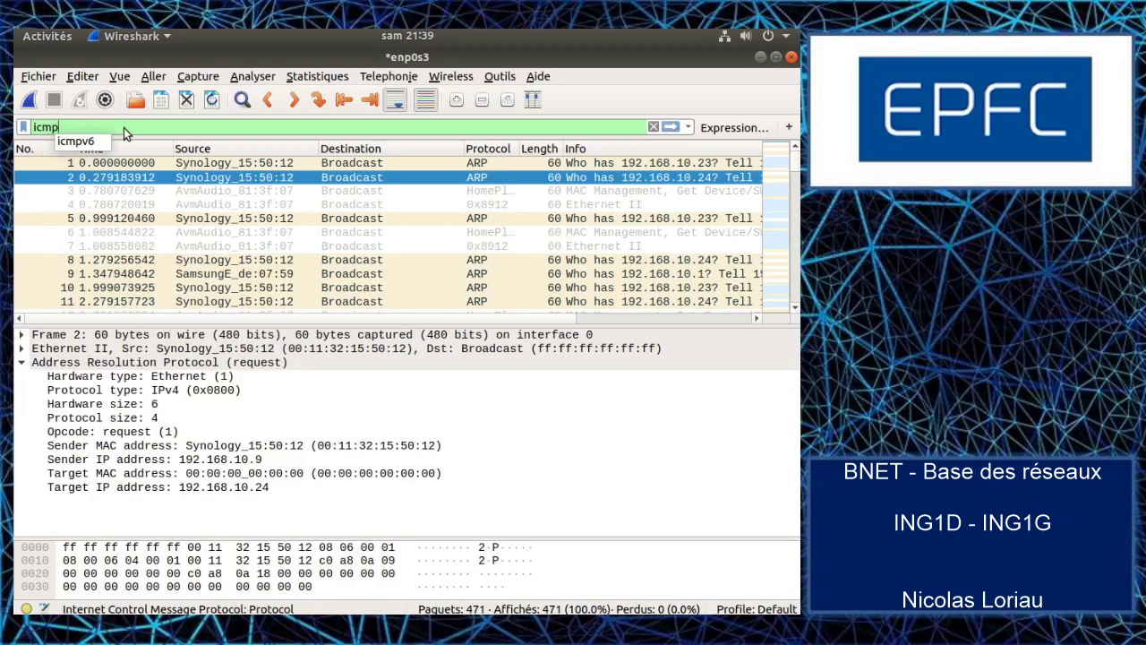
{"action": "key", "text": "BackSpace"}
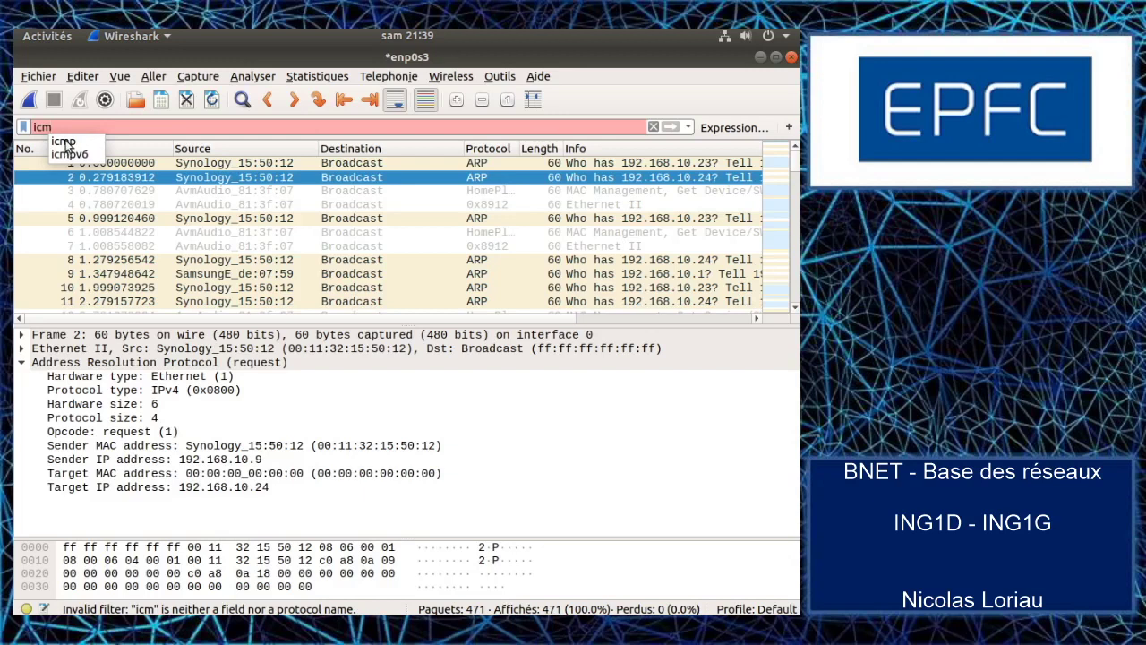
{"action": "left_click", "coordinate": [64, 144]}
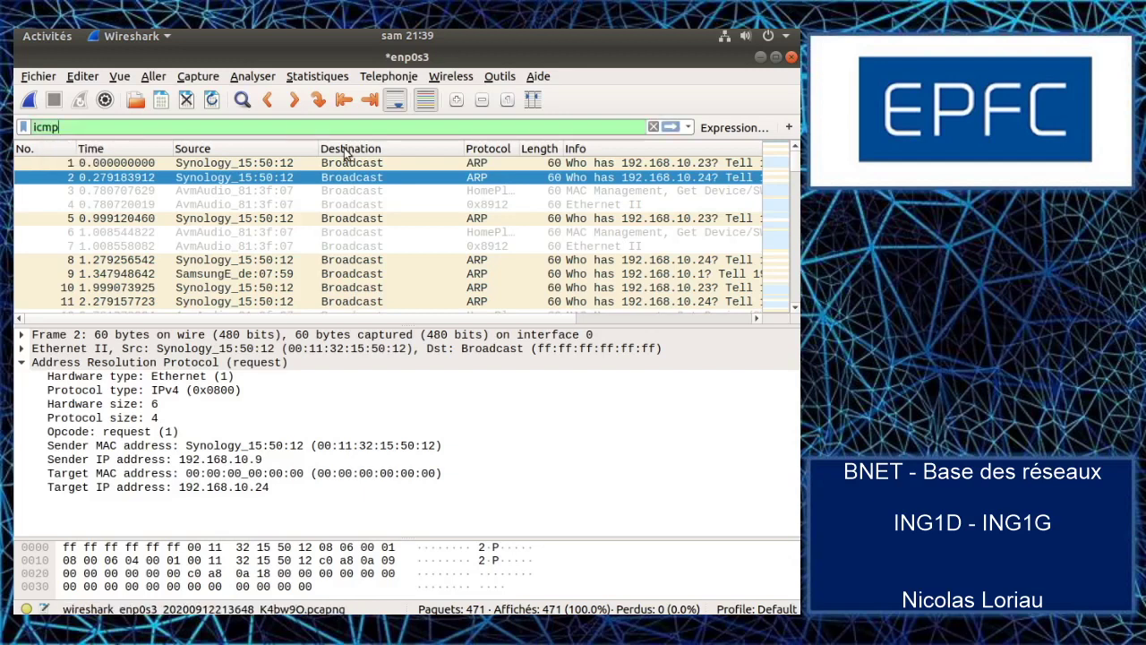
- Start a new capture without saving the previous packets and apply the icmp display filter
{"action": "left_click", "coordinate": [28, 100]}
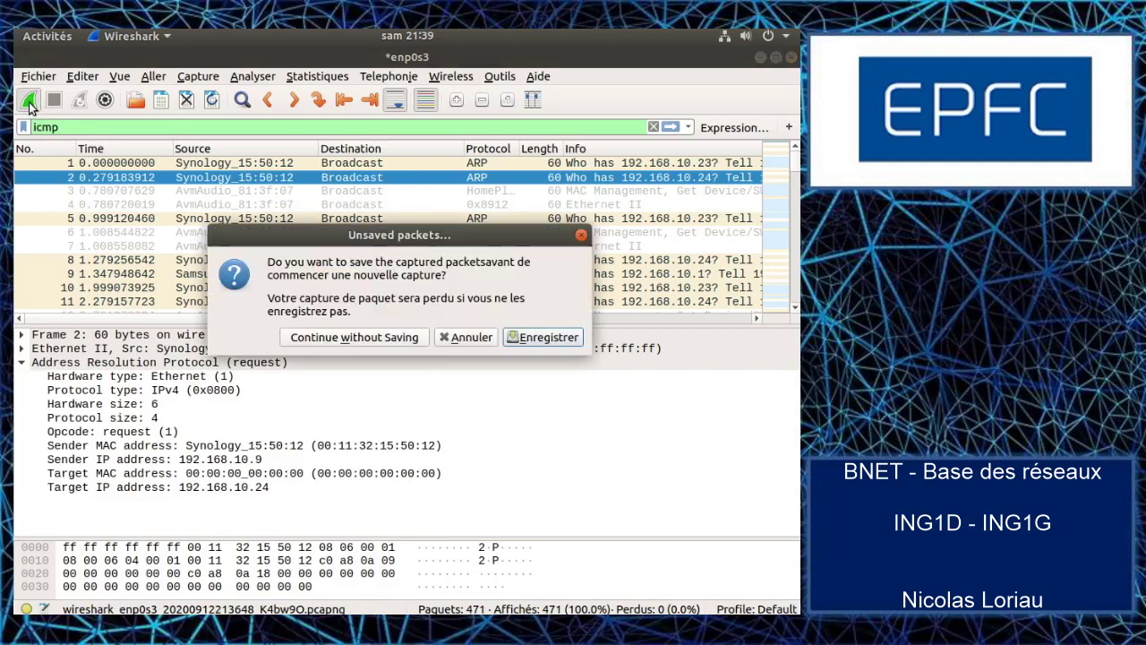
{"action": "left_click", "coordinate": [391, 337]}
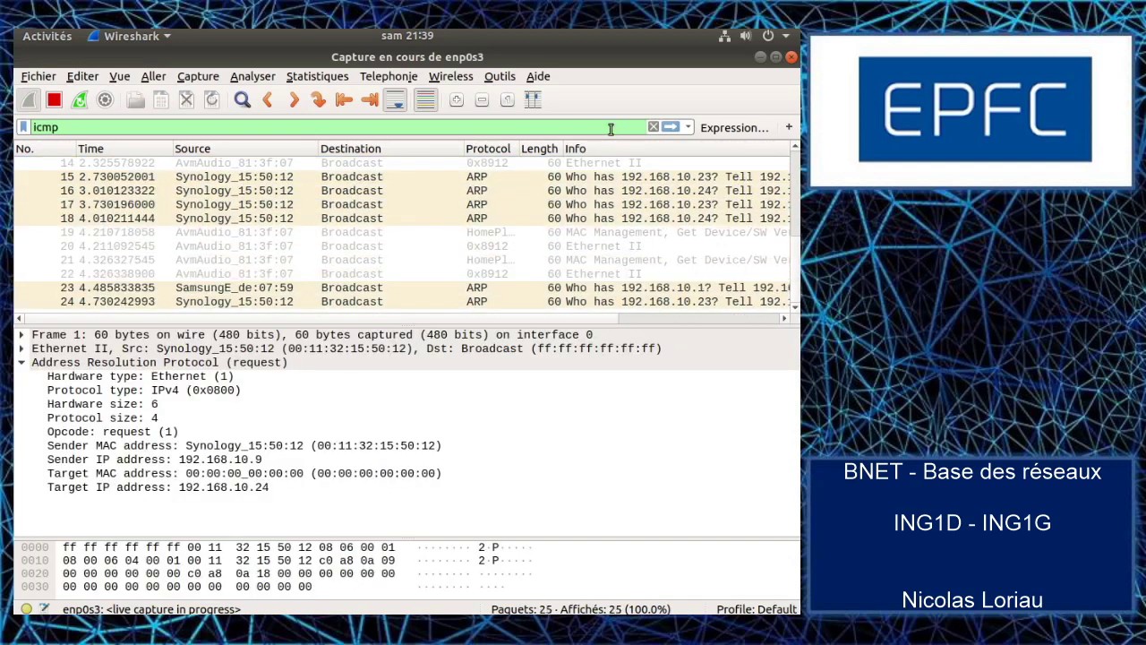
{"action": "key", "text": "Return"}
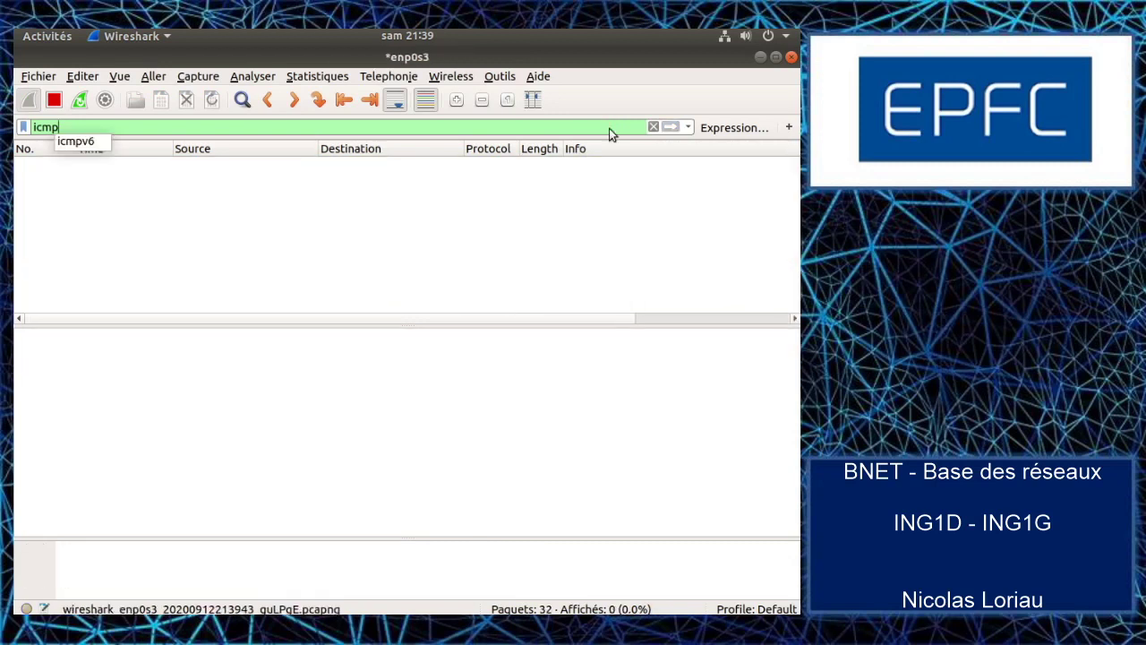
- Restore the capture window to a smaller size and open a Terminal window over it
{"action": "left_click", "coordinate": [760, 56]}
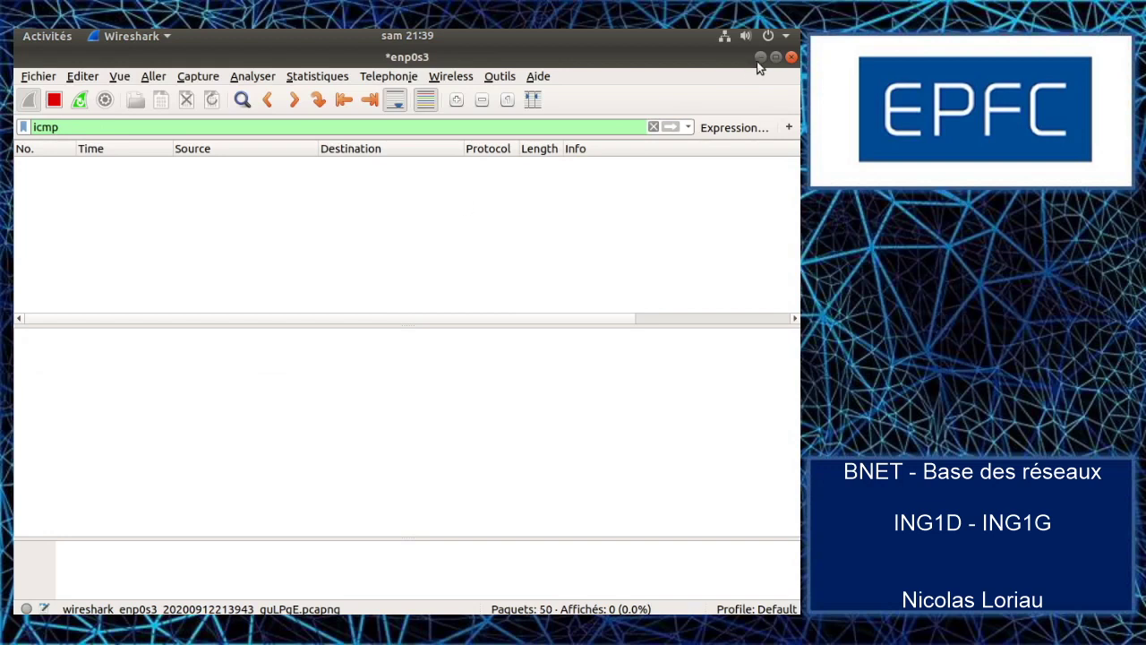
{"action": "left_click", "coordinate": [775, 57]}
{"action": "left_click_drag", "start_coordinate": [343, 104], "coordinate": [437, 78]}
{"action": "left_click", "coordinate": [47, 605]}
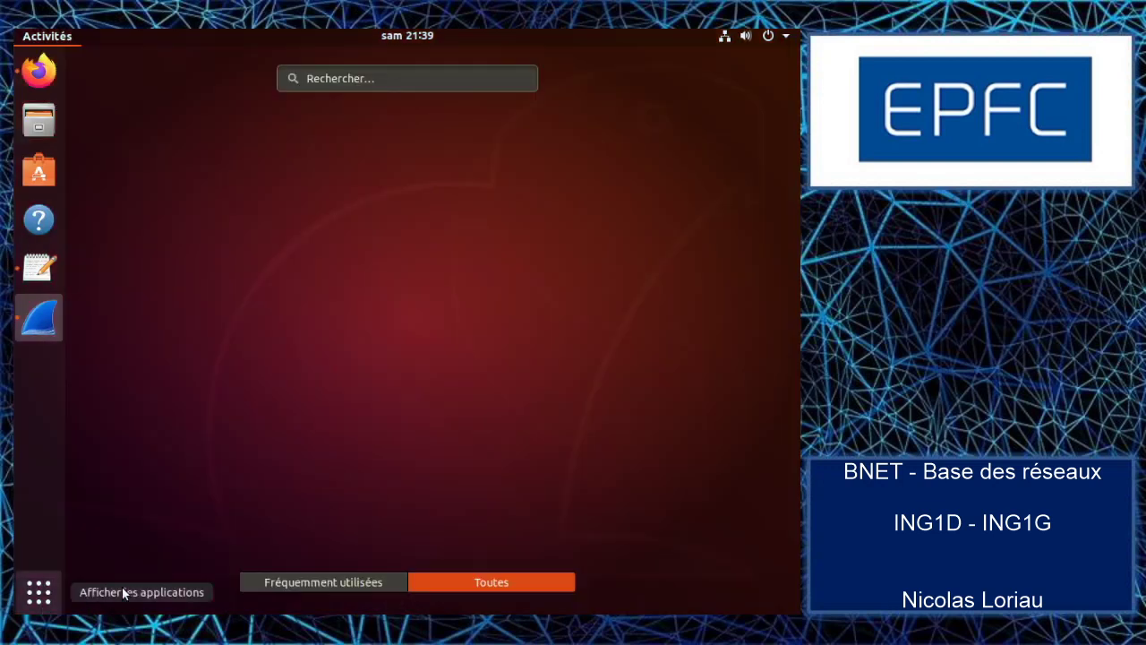
{"action": "left_click", "coordinate": [311, 498]}
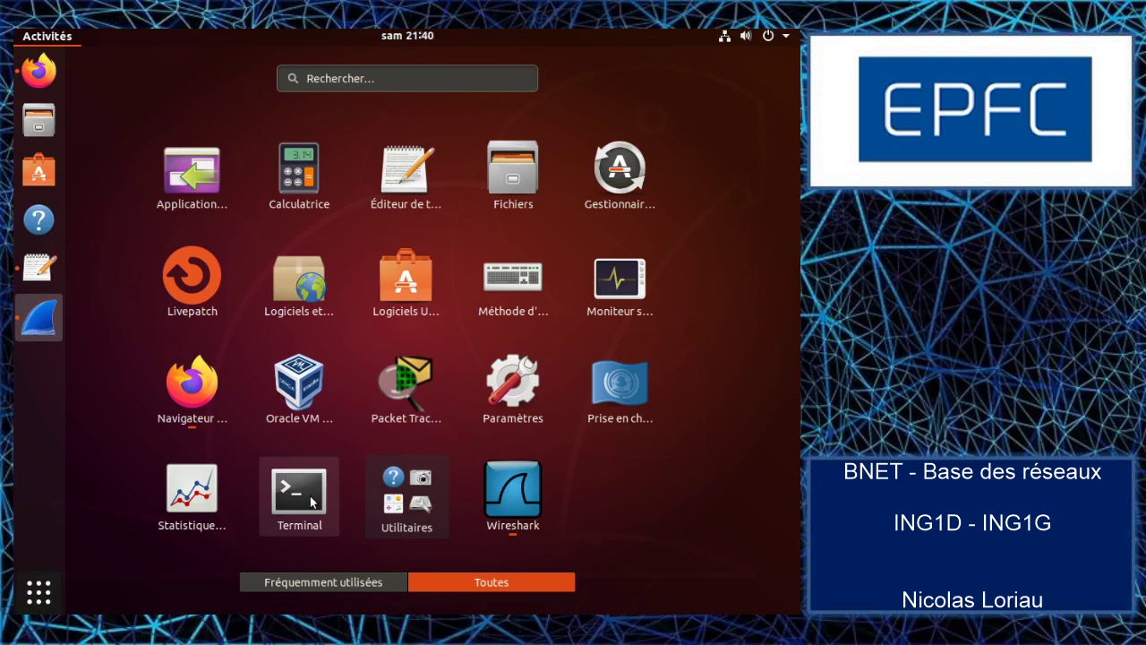
{"action": "left_click_drag", "start_coordinate": [184, 59], "coordinate": [352, 172]}
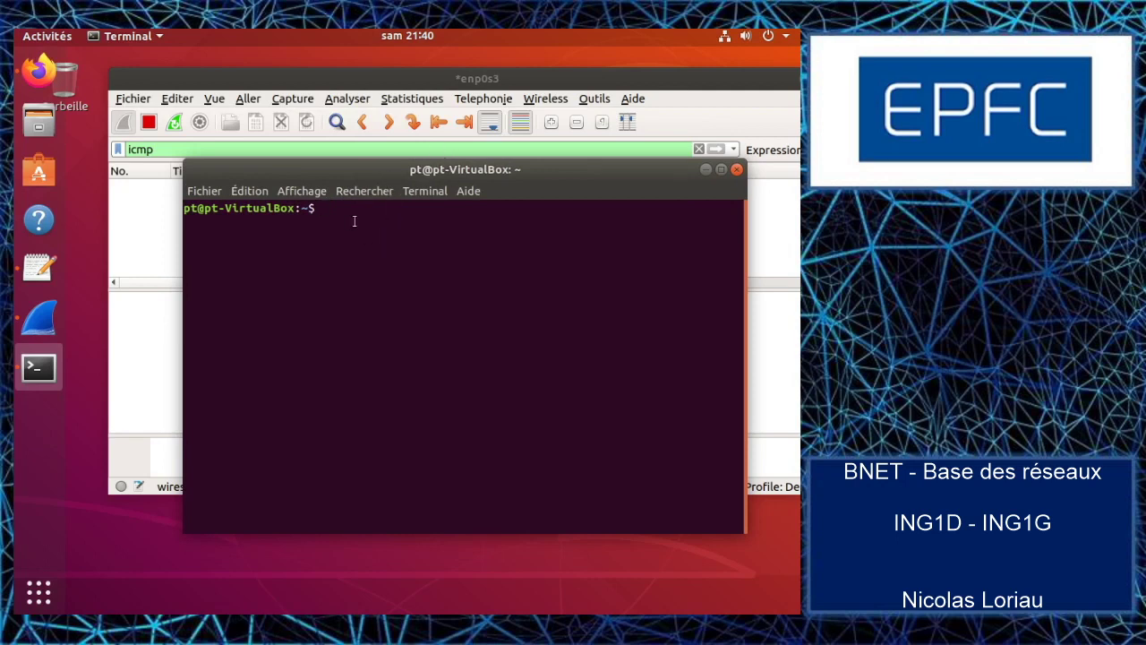
- Ping 8.8.8.8 from the terminal with the capture's packet list uncovered, and stop the ping after a few replies
{"action": "type", "text": "ping 8.8.8.8"}
{"action": "left_click_drag", "start_coordinate": [361, 166], "coordinate": [477, 228]}
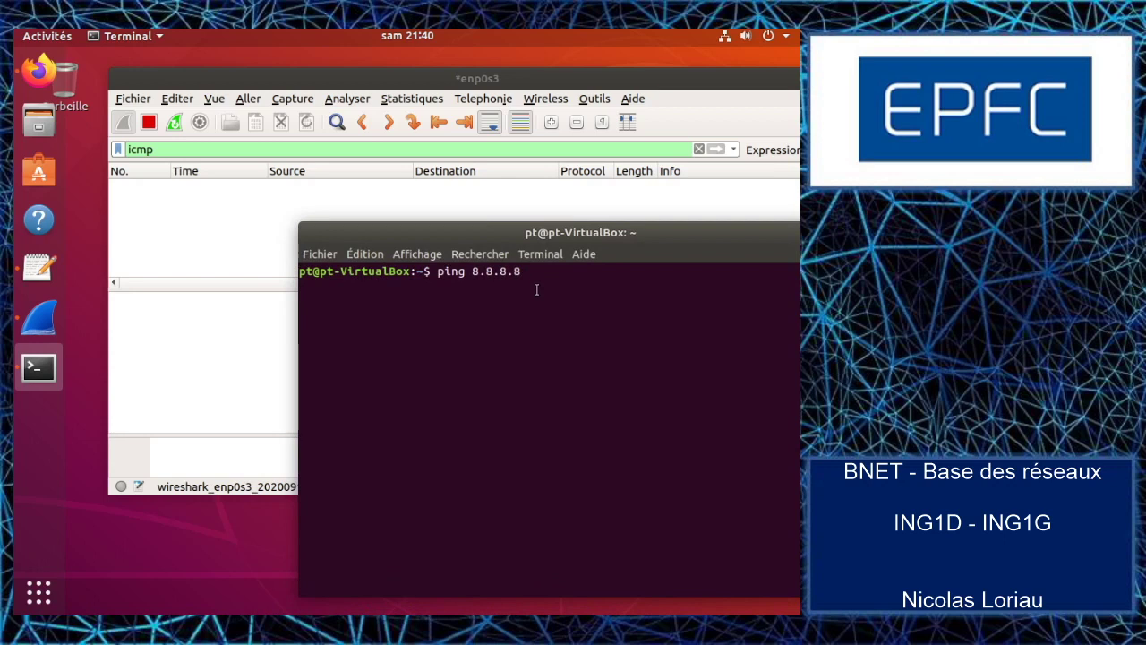
{"action": "key", "text": "Return"}
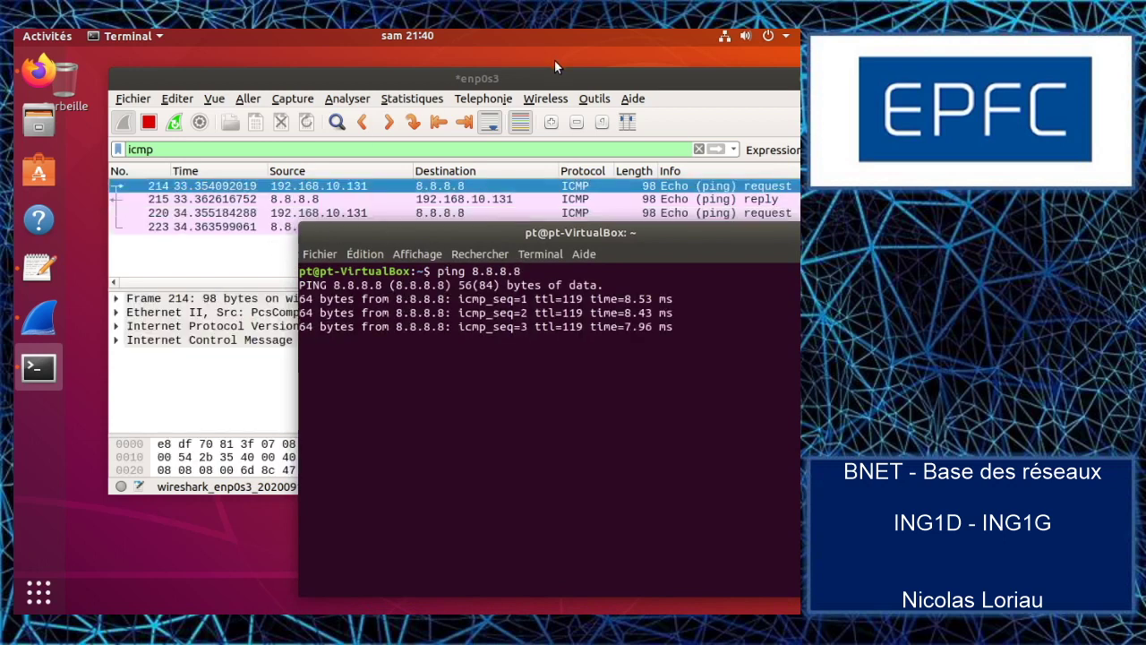
{"action": "key", "text": "ctrl+c"}
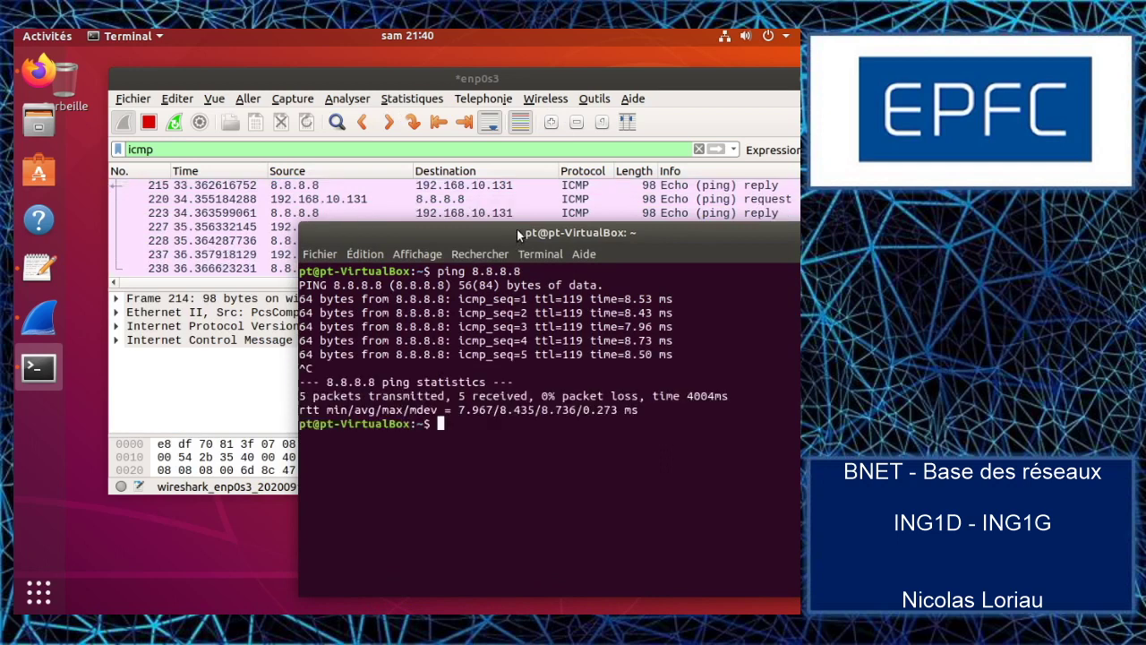
- Bring the Wireshark window back to the front, maximize it and stop the capture
{"action": "left_click_drag", "start_coordinate": [520, 79], "coordinate": [433, 57]}
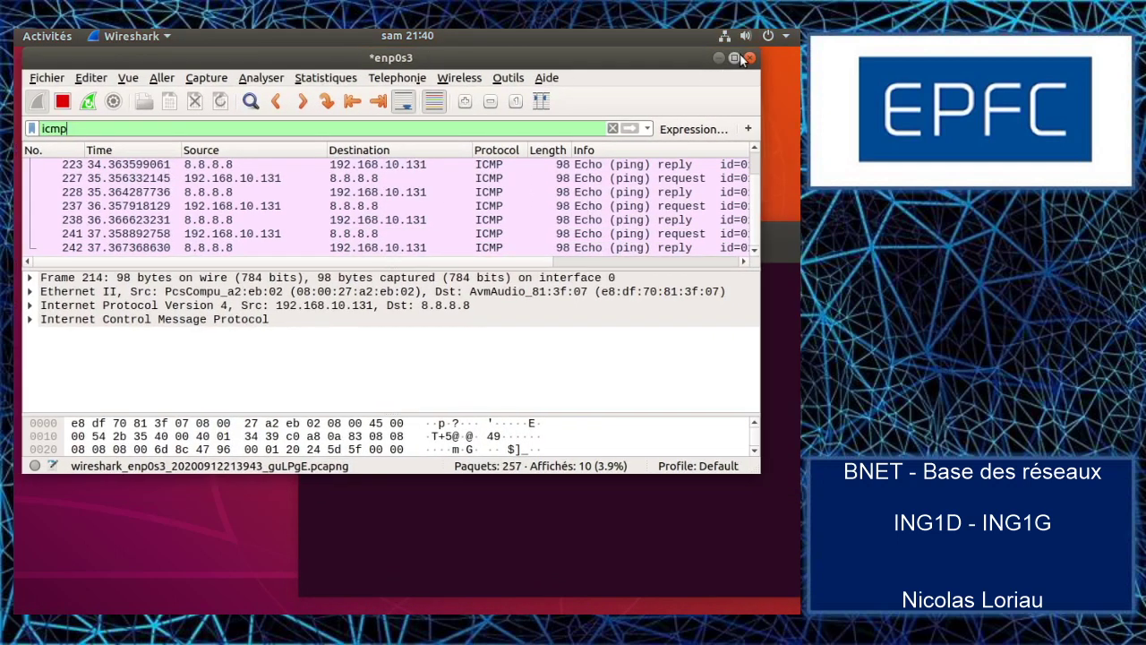
{"action": "left_click", "coordinate": [734, 58]}
{"action": "left_click", "coordinate": [54, 99]}
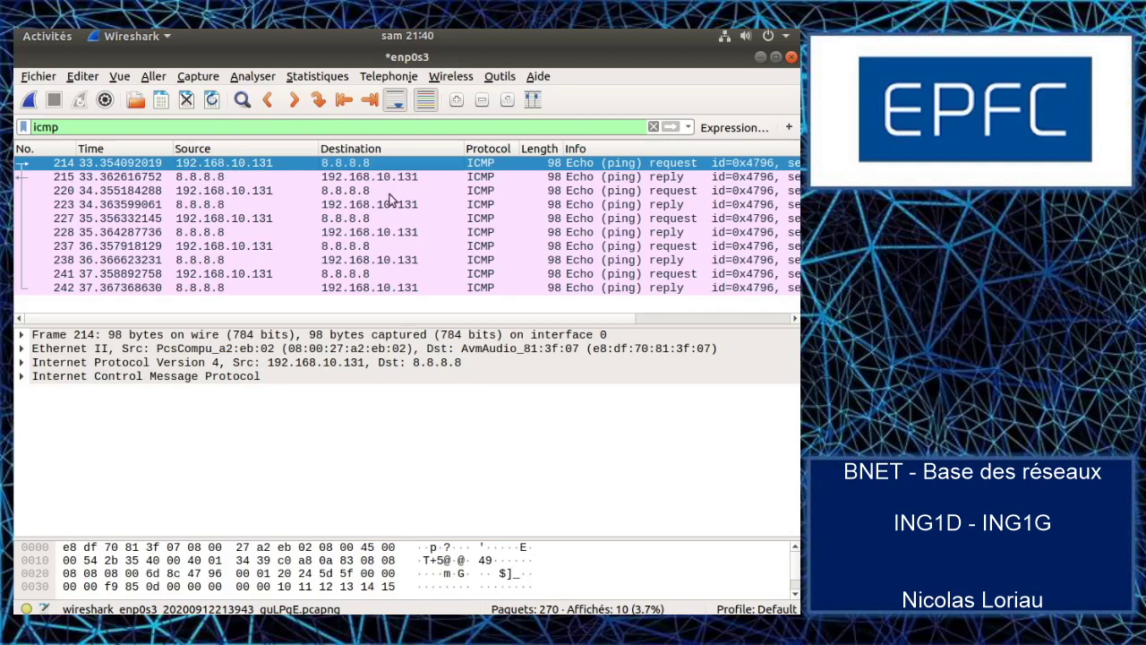
- Examine the ICMP type of the first echo request and its reply, and expand the reply's Internet Protocol Version 4 details
{"action": "left_click", "coordinate": [23, 377]}
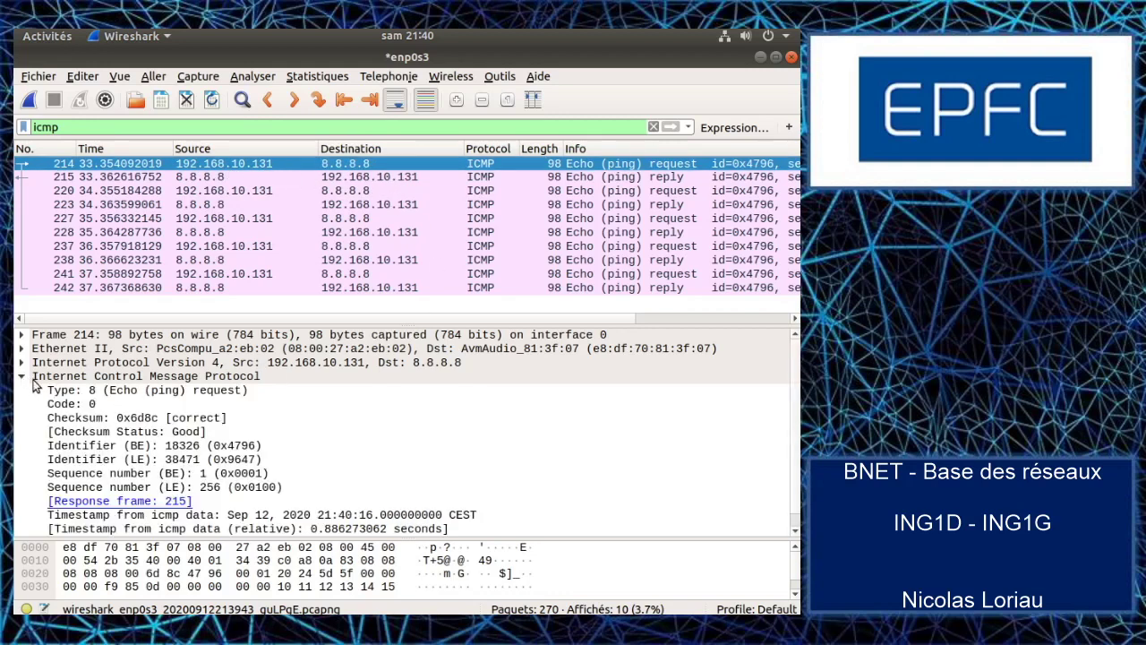
{"action": "scroll", "coordinate": [237, 425], "scroll_direction": "down", "scroll_amount": 1}
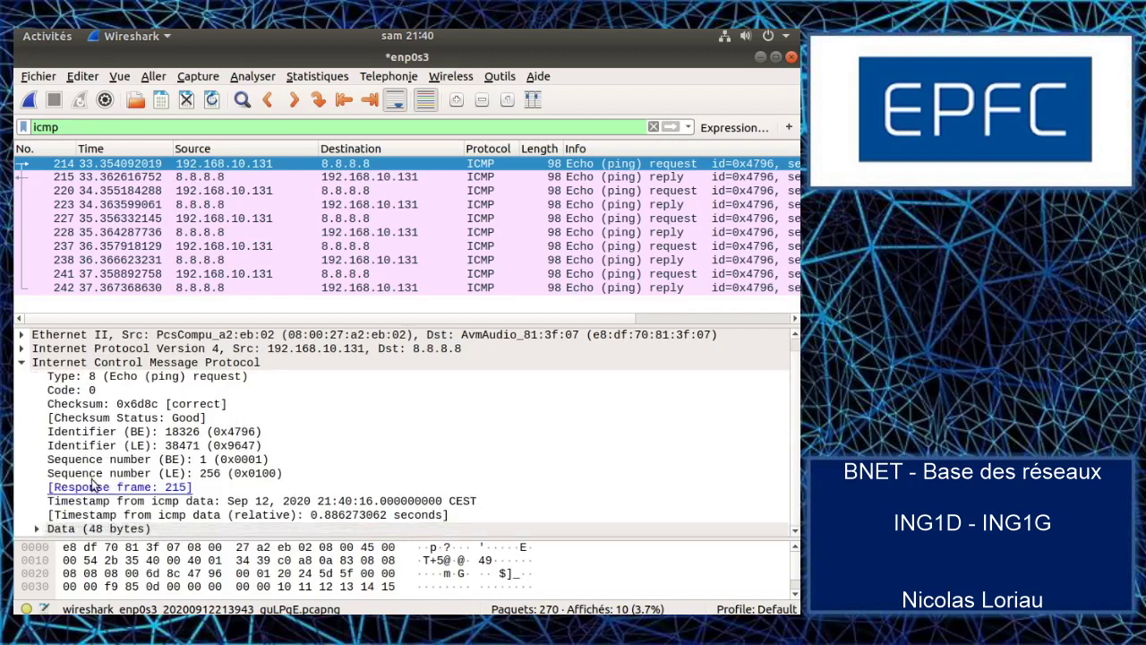
{"action": "left_click", "coordinate": [107, 381]}
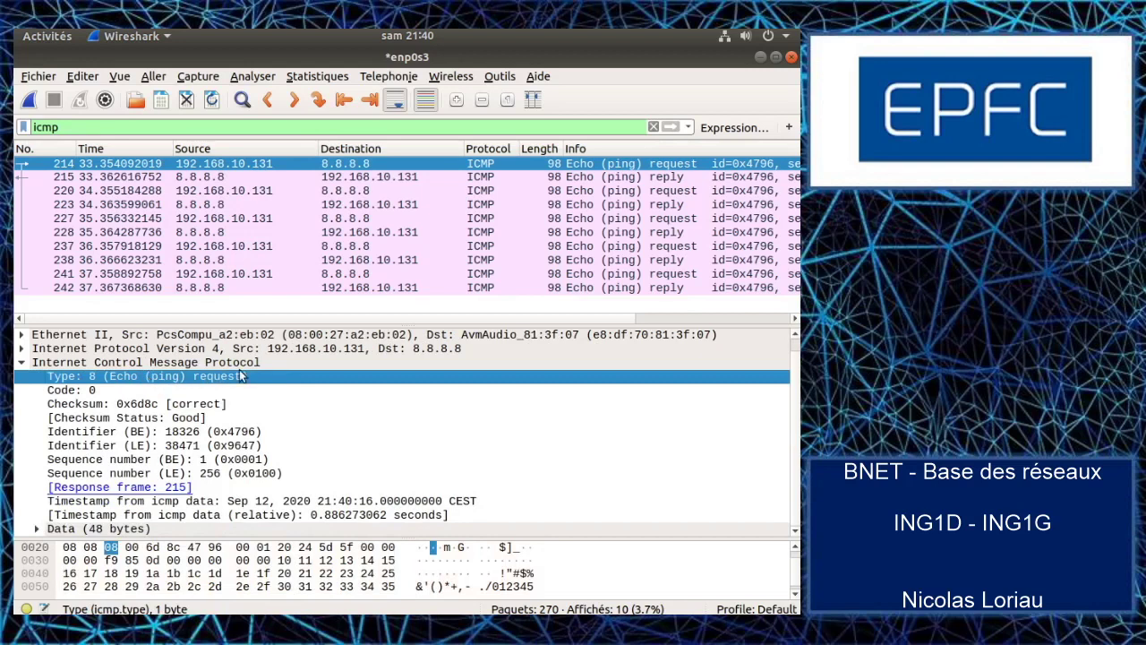
{"action": "left_click", "coordinate": [221, 181]}
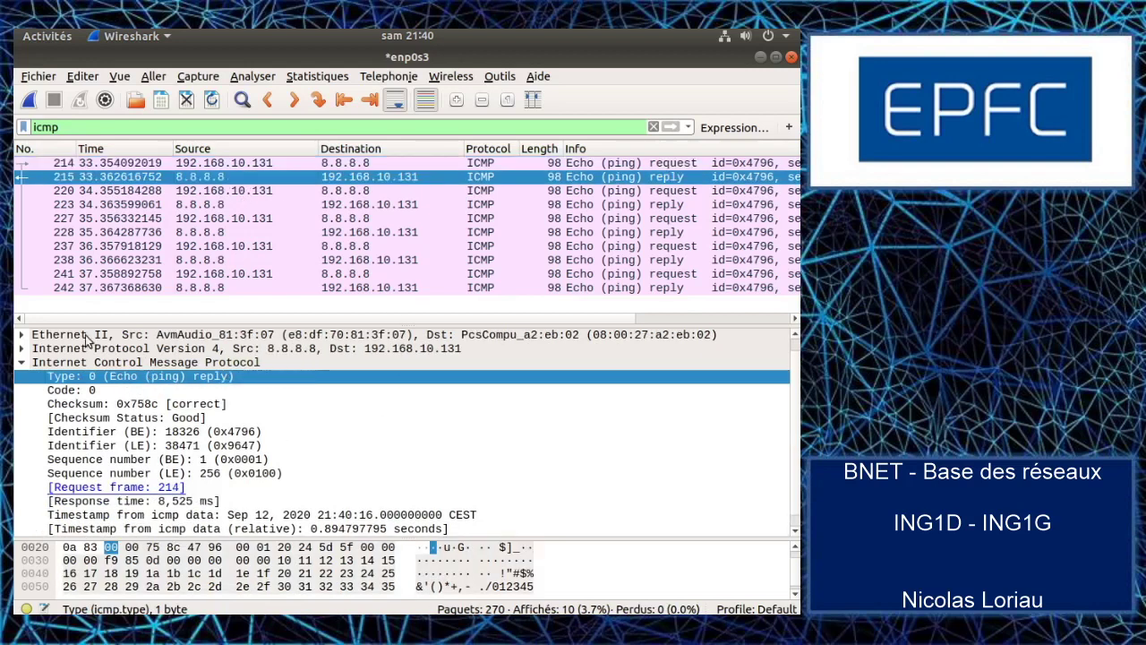
{"action": "left_click", "coordinate": [24, 349]}
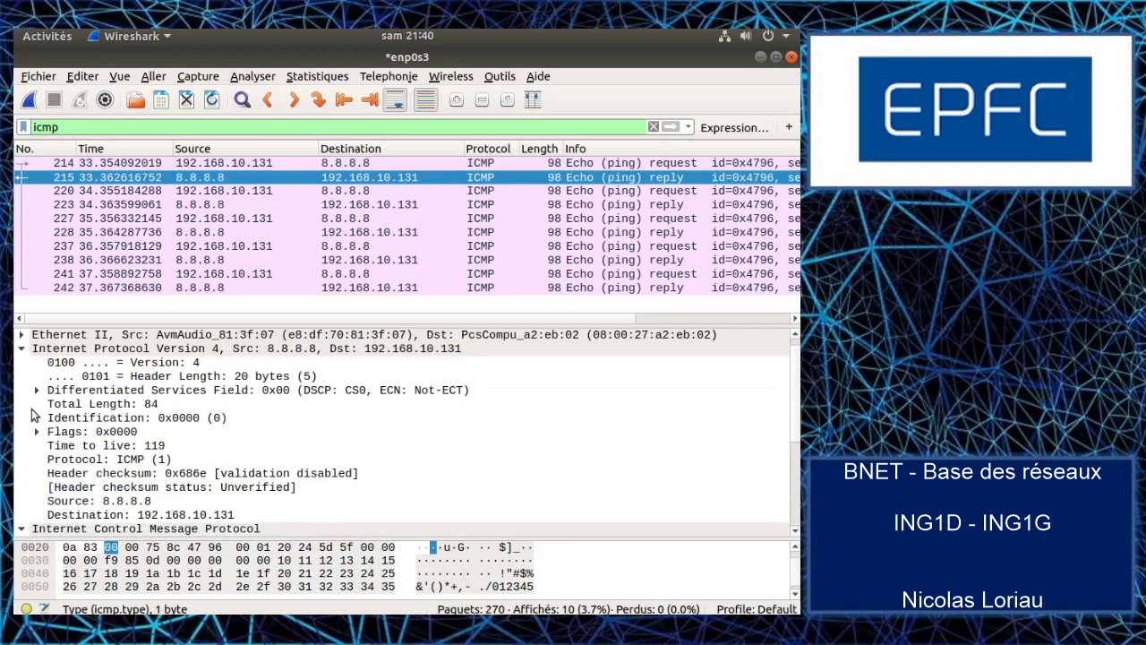